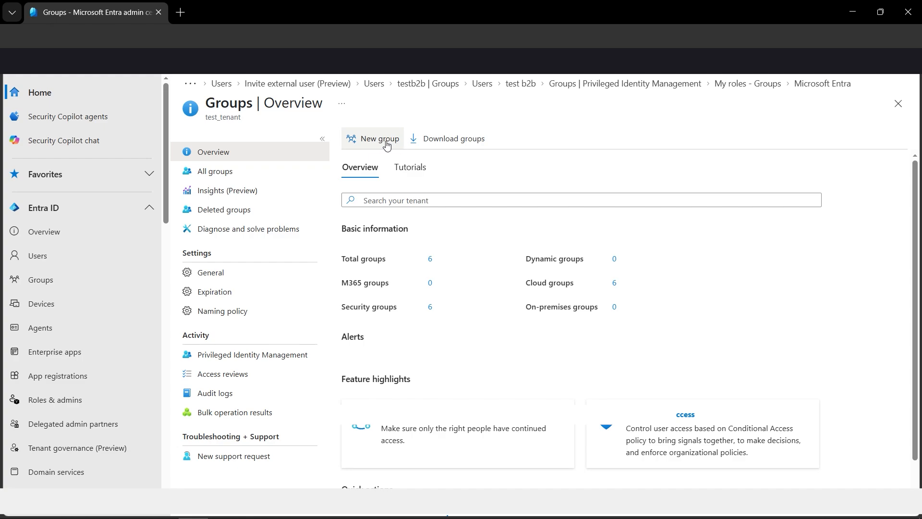
Start a new Security group and name it B2BCollaboration.
left_click(383, 139)
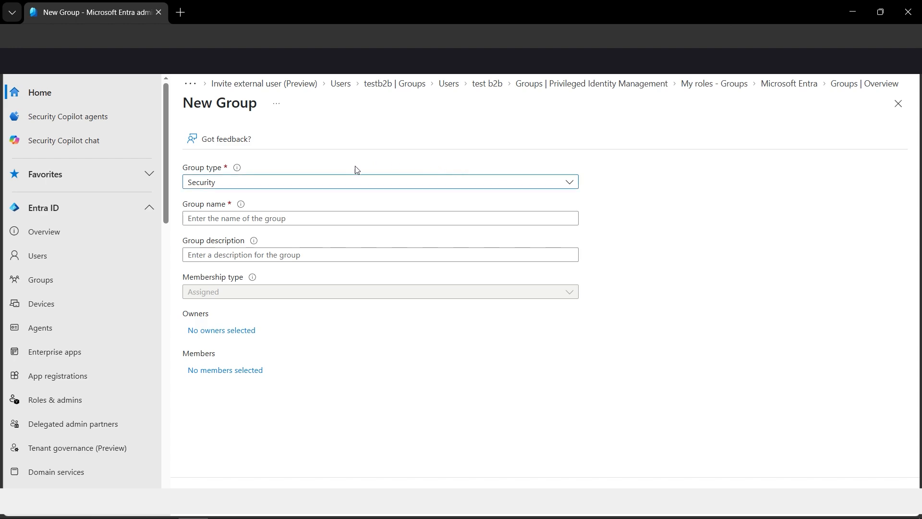
left_click(307, 218)
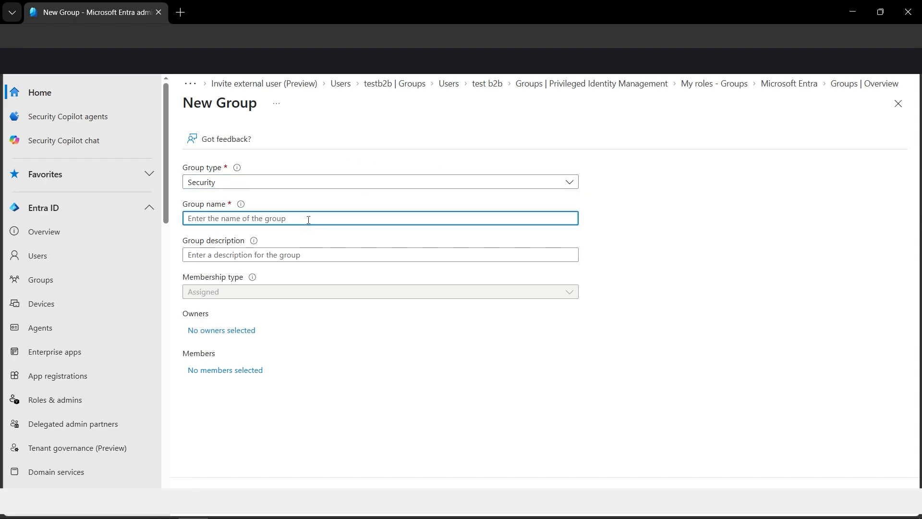
type("B2BCol")
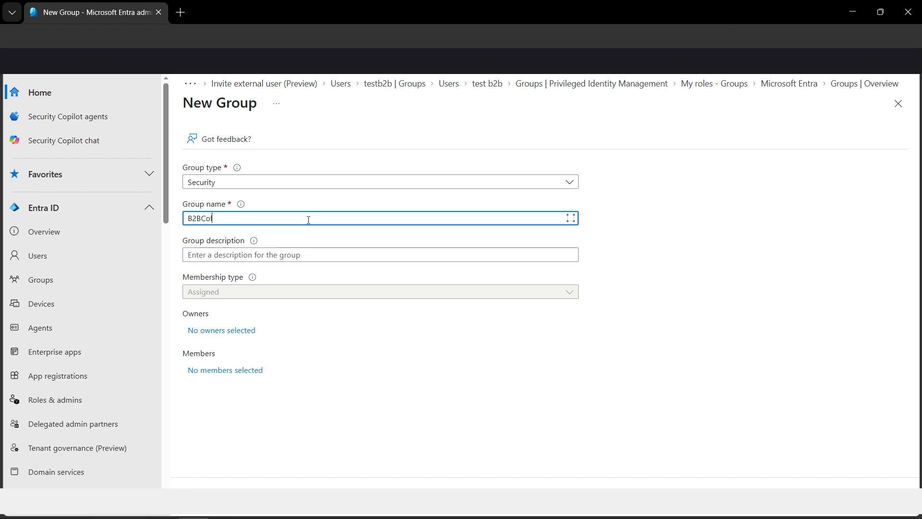
type("laboration")
Enter "This group contains external emails like gmail or yahoo" as the group description and create the group.
left_click(301, 248)
type("T")
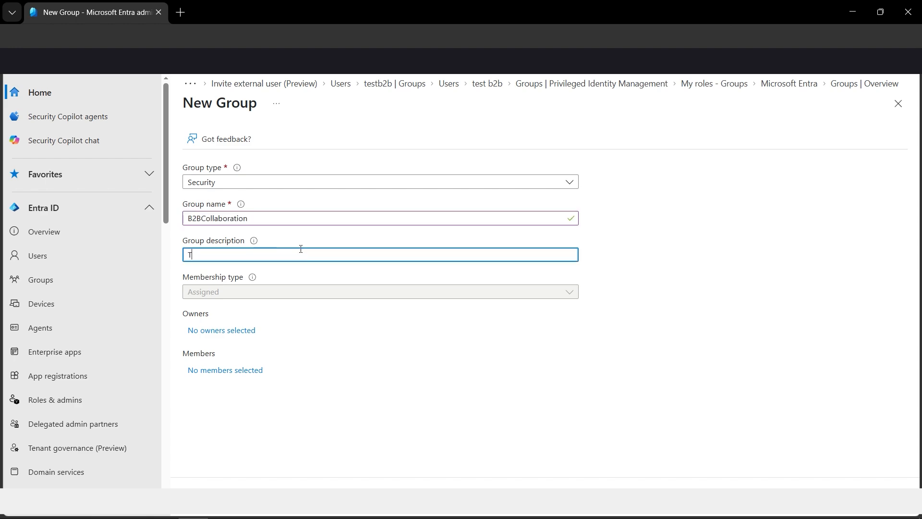
type("his group")
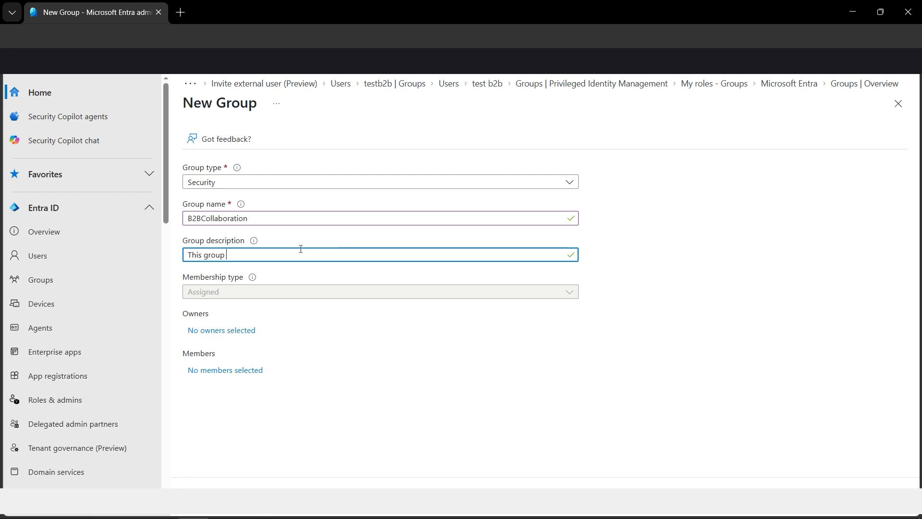
type(" contains externa")
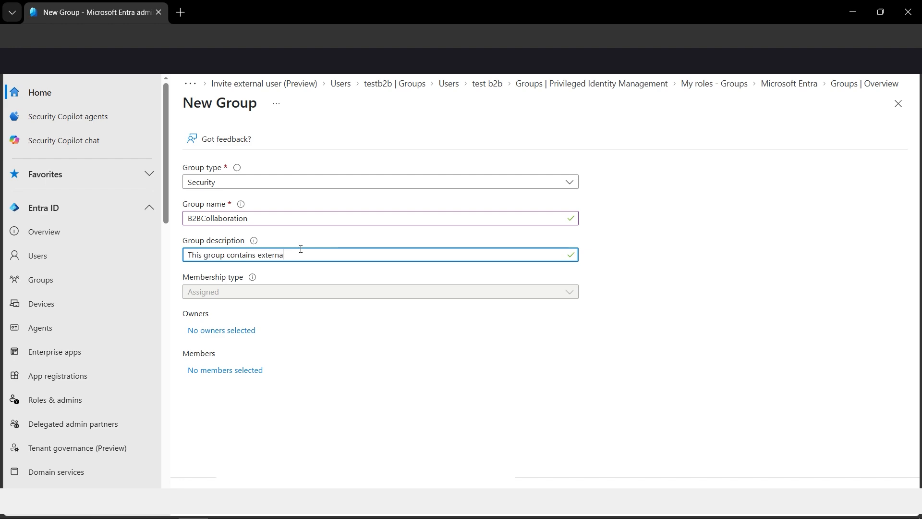
type("l emails like gmai")
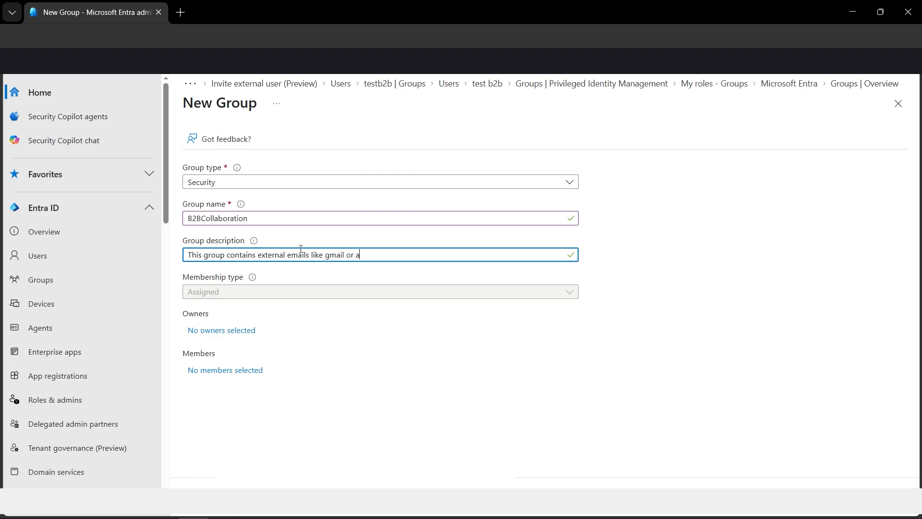
type("l or yahoo")
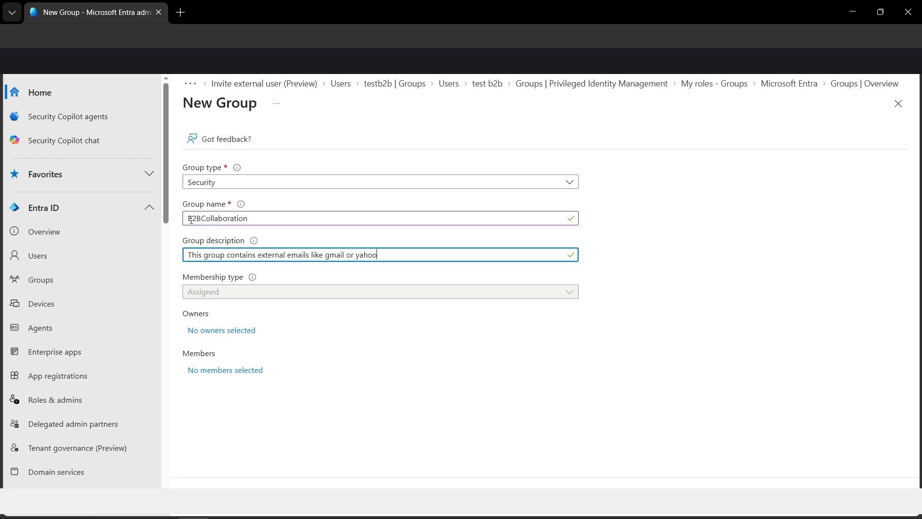
left_click_drag(190, 220, 248, 219)
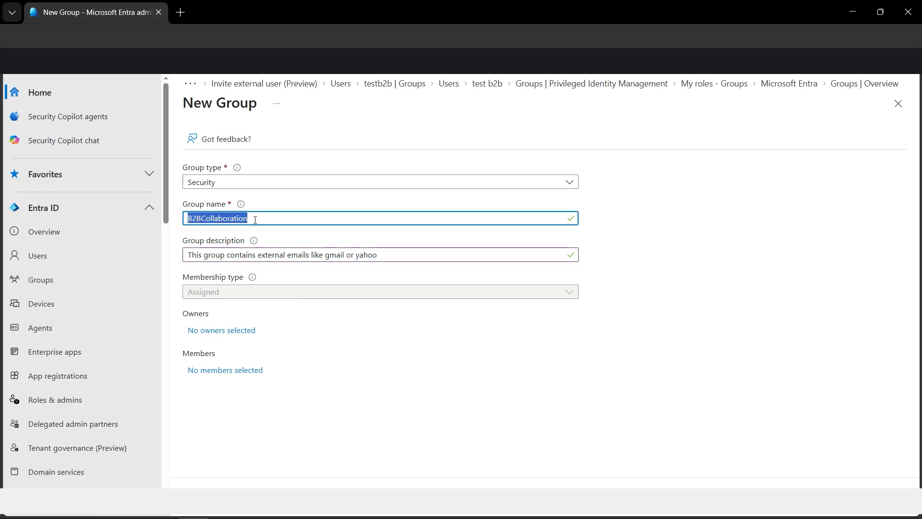
left_click(298, 417)
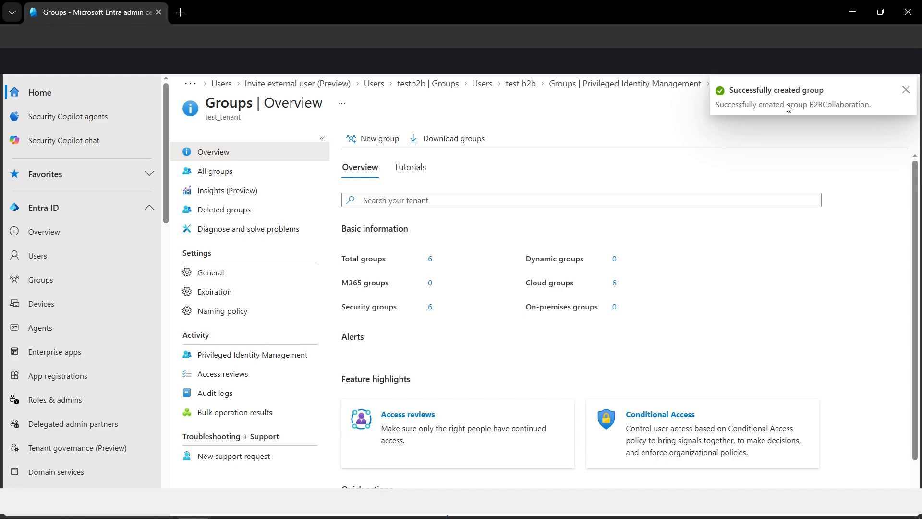
Start an external user invitation from the tenant's users and enter the guest's email address.
left_click(56, 260)
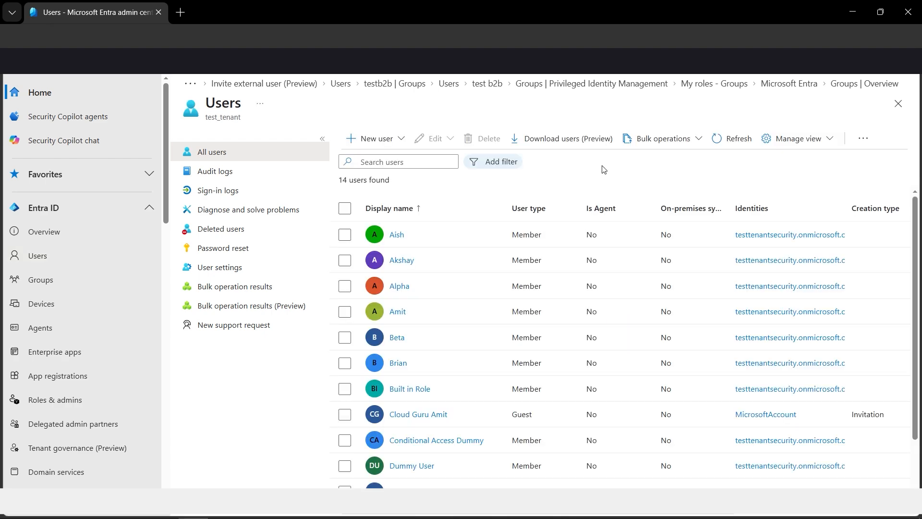
left_click(399, 140)
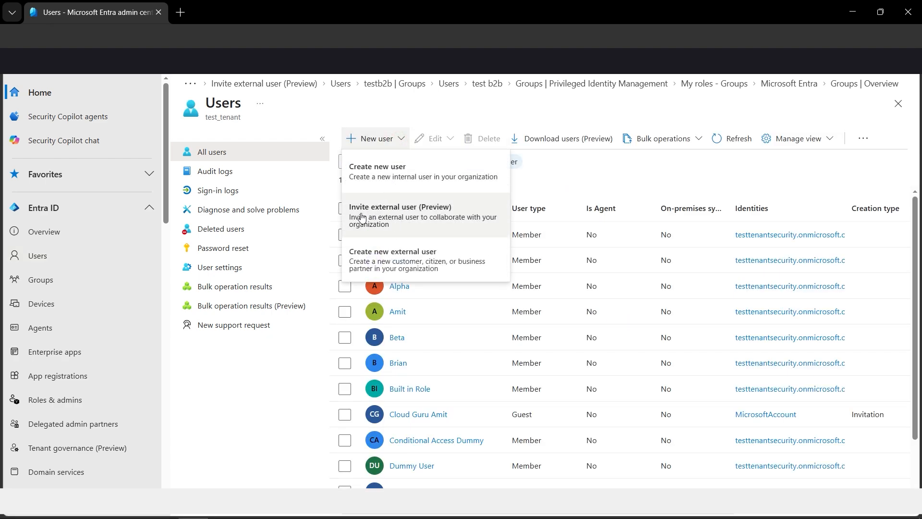
left_click(416, 220)
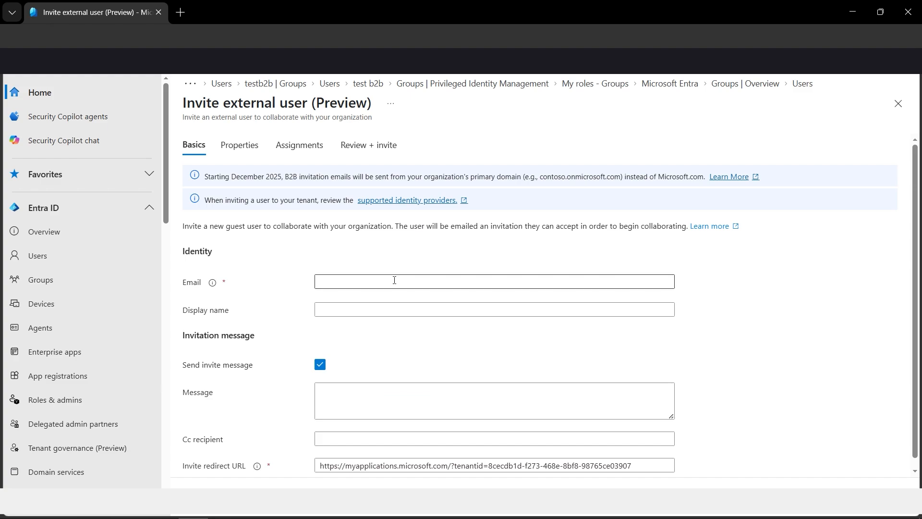
left_click(393, 280)
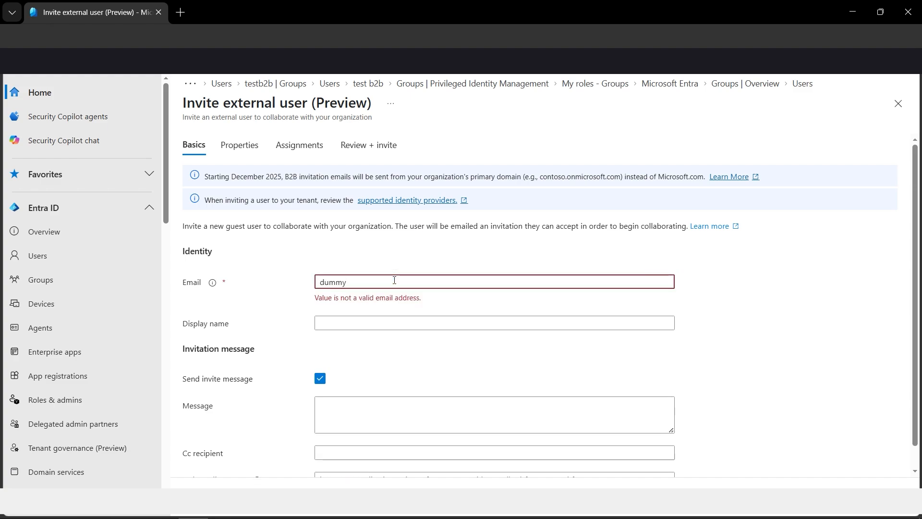
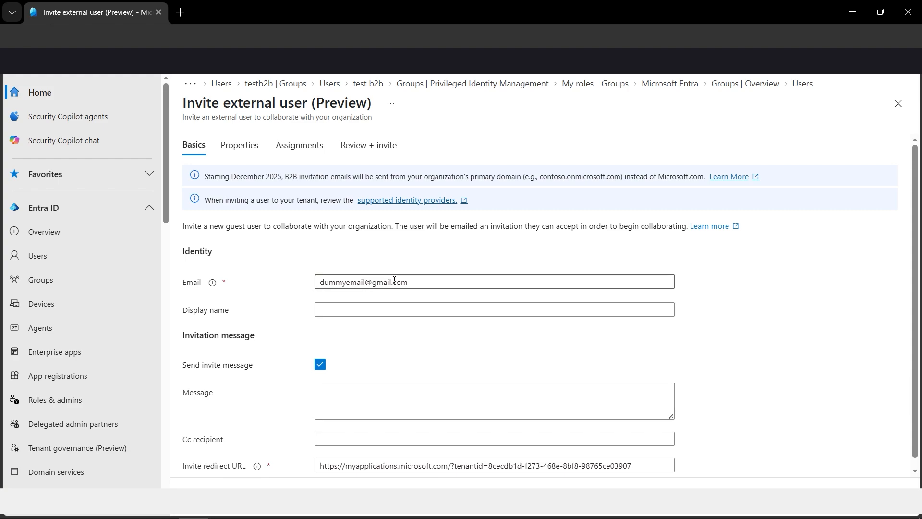
double_click(361, 283)
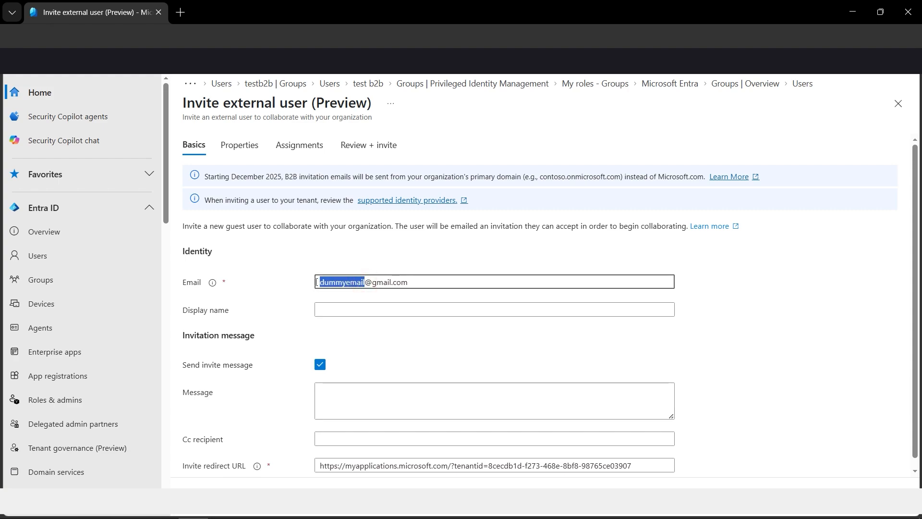
left_click(433, 284)
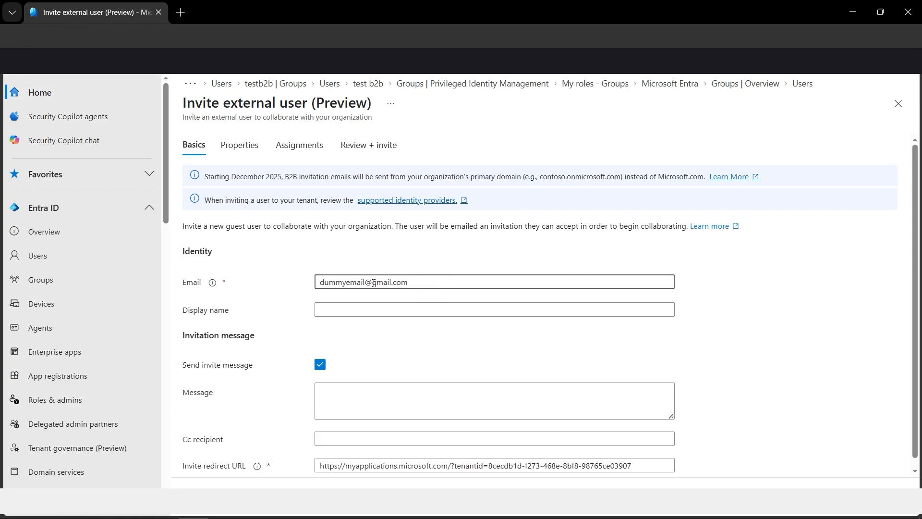
left_click_drag(367, 283, 316, 285)
left_click(431, 288)
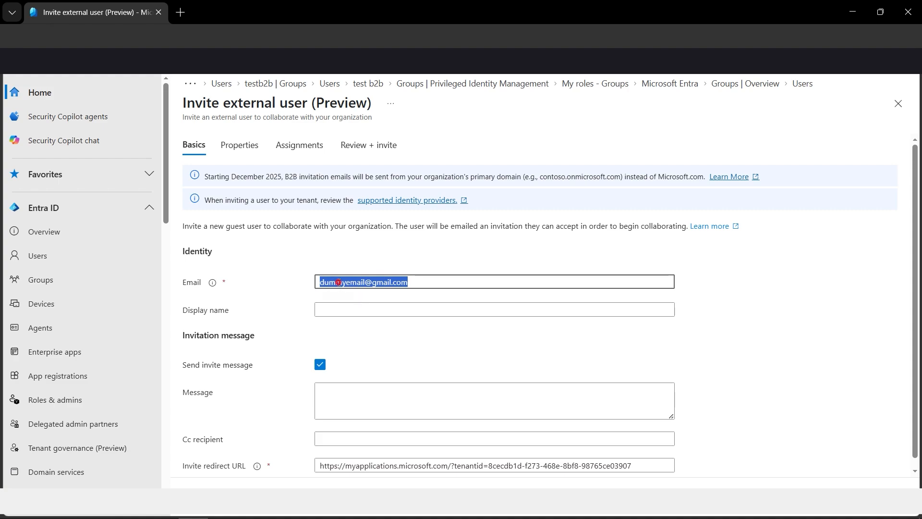
left_click(339, 283)
left_click_drag(411, 284, 327, 282)
left_click_drag(286, 177, 518, 179)
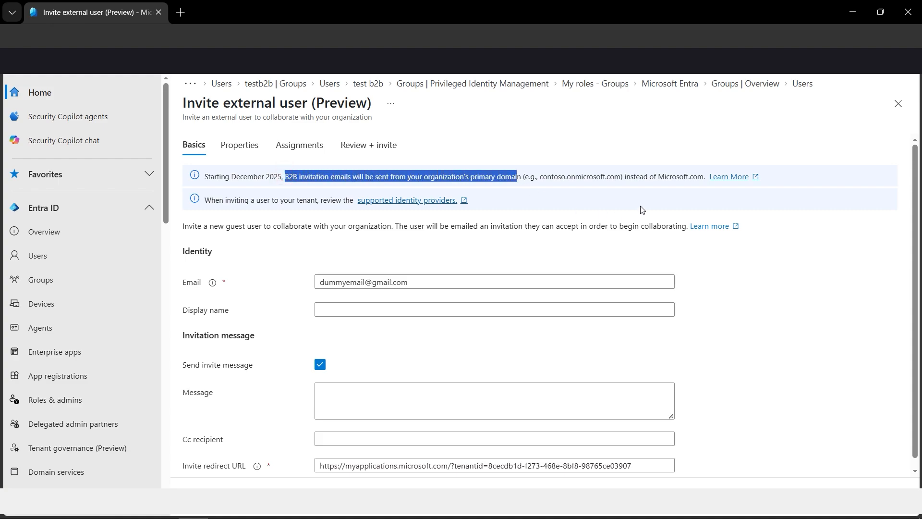
left_click(747, 289)
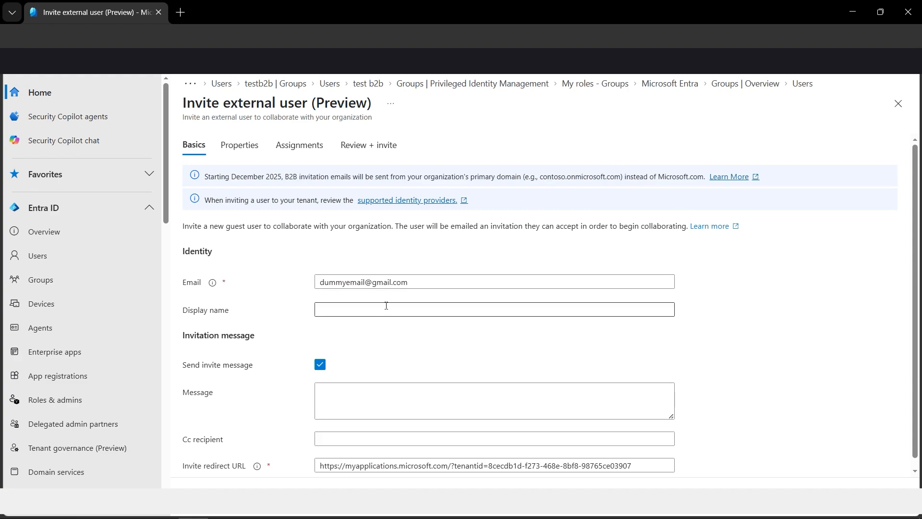
left_click_drag(412, 282, 359, 274)
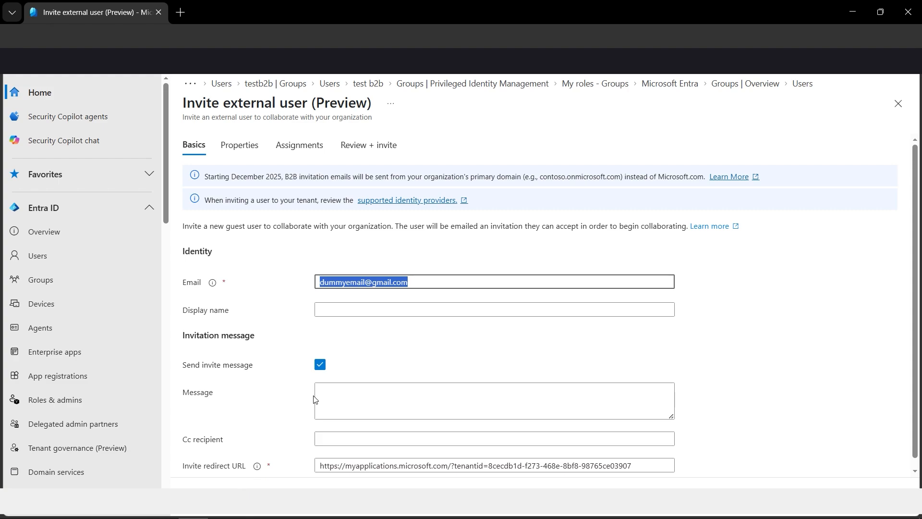
left_click(539, 308)
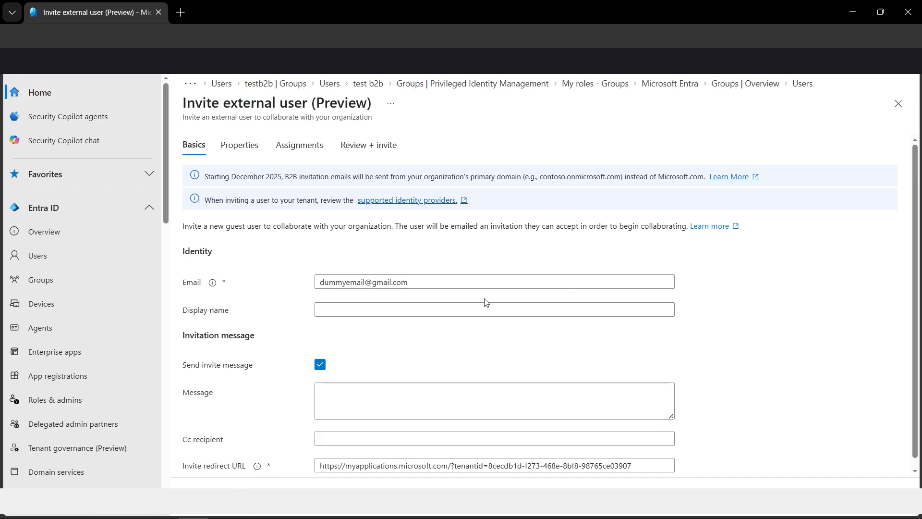
Set the invited guest's display name to "B2B Dummy Email".
left_click(432, 307)
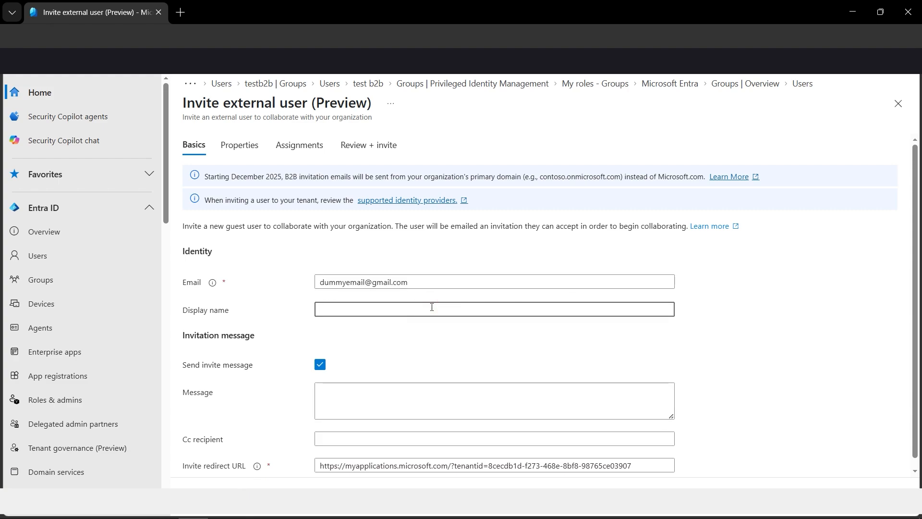
type("B")
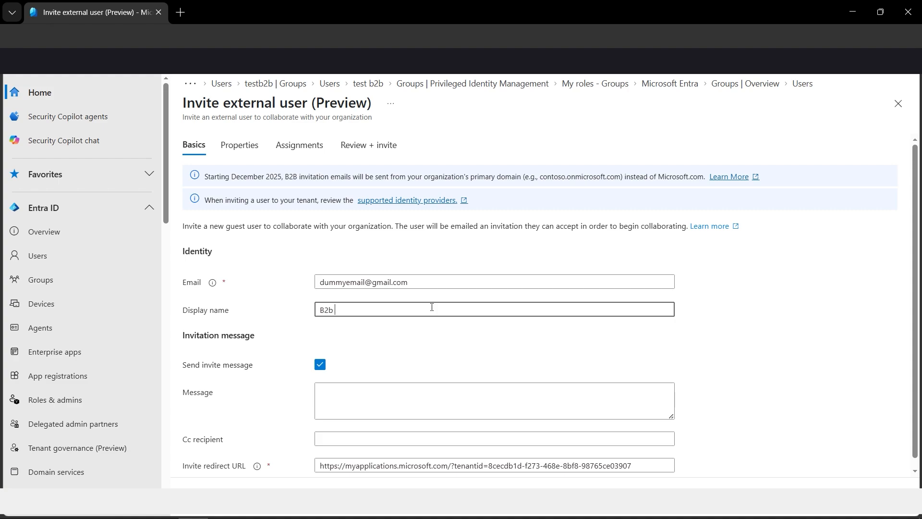
type("2b")
key("BackSpace")
type("B Dummy Email")
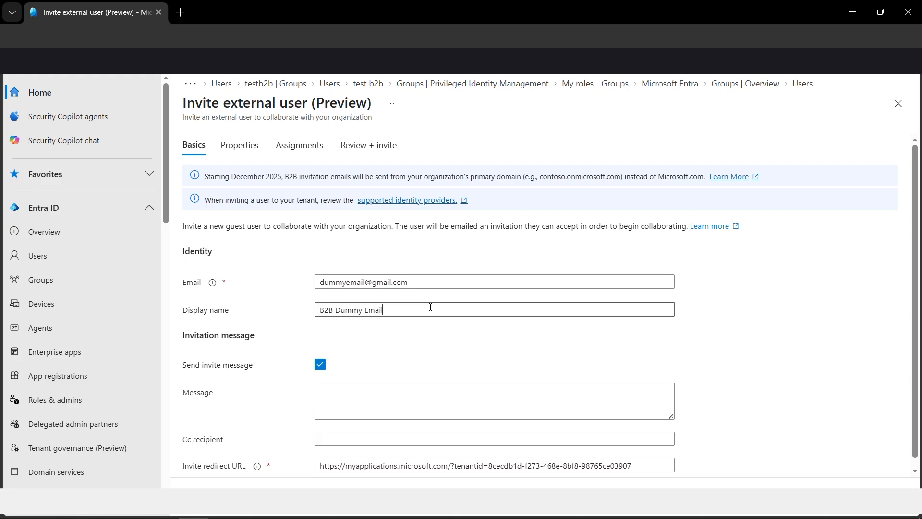
left_click_drag(383, 310, 316, 308)
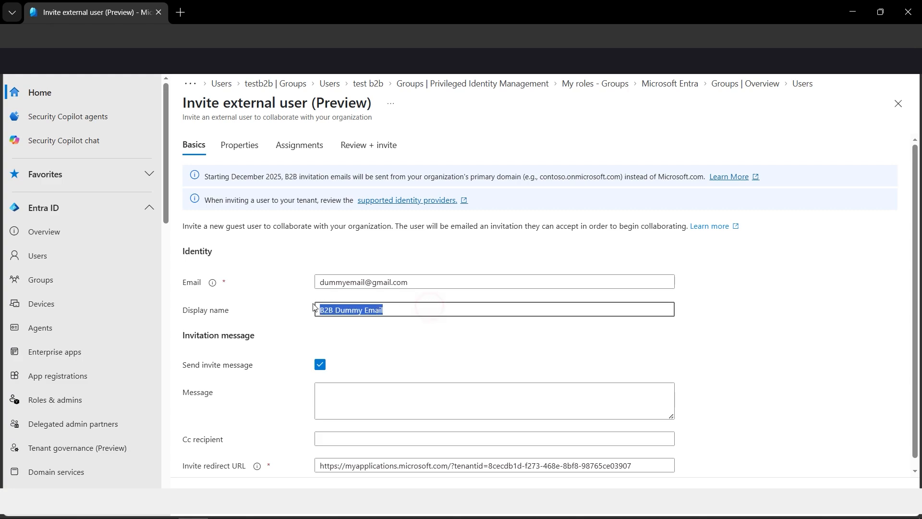
left_click(747, 304)
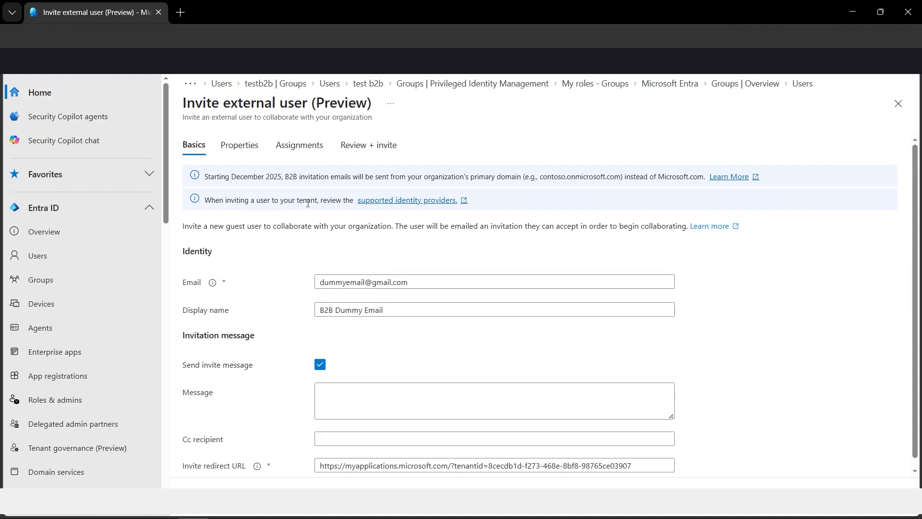
Assign the invited external user to the B2BCollaboration group.
left_click(298, 149)
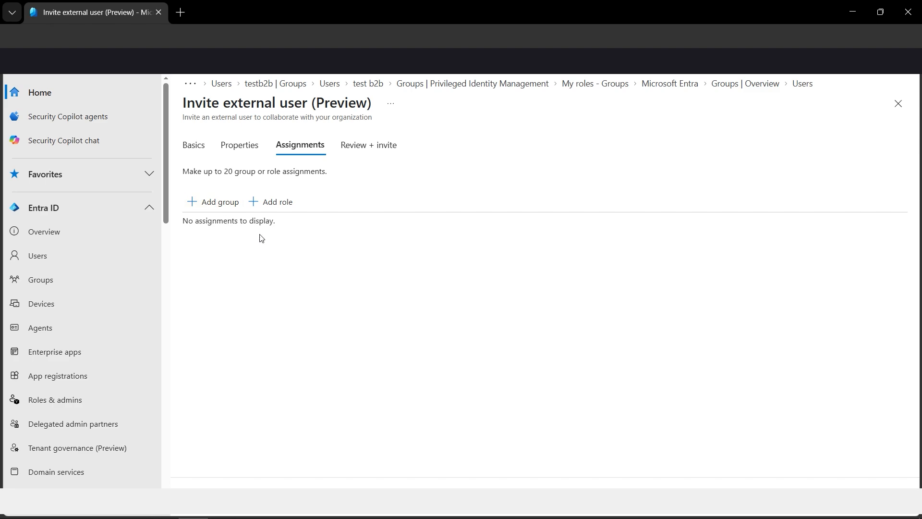
left_click(215, 207)
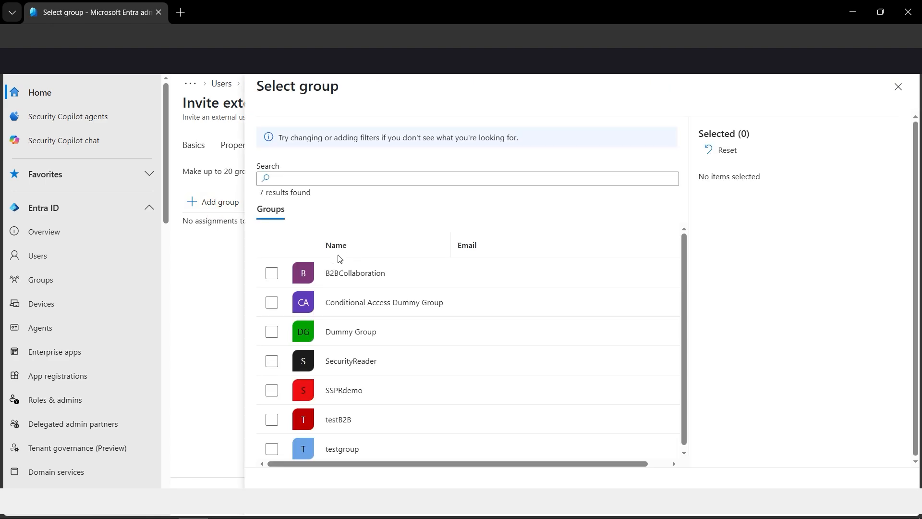
left_click(272, 273)
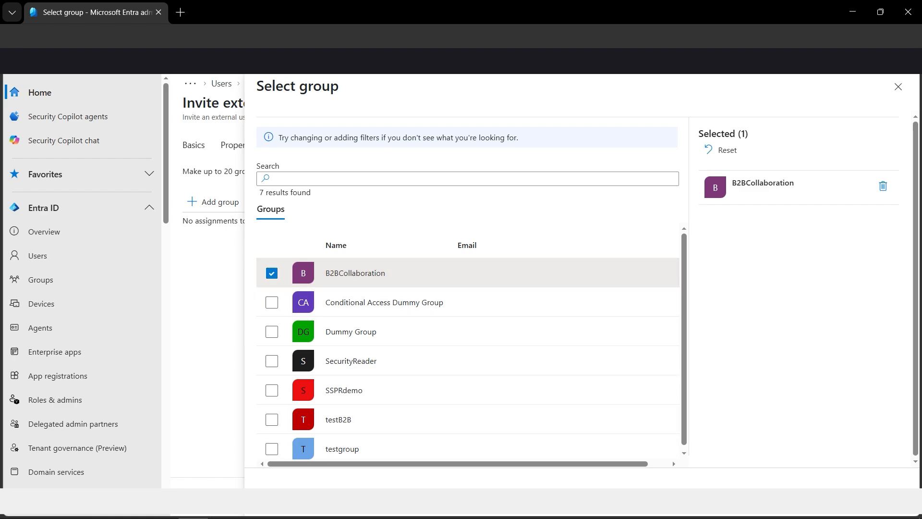
left_click(278, 487)
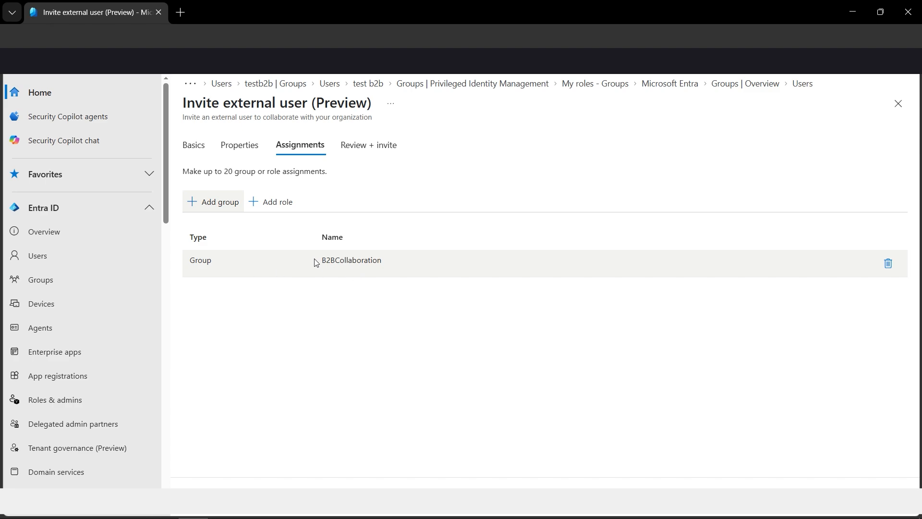
left_click_drag(322, 260, 382, 261)
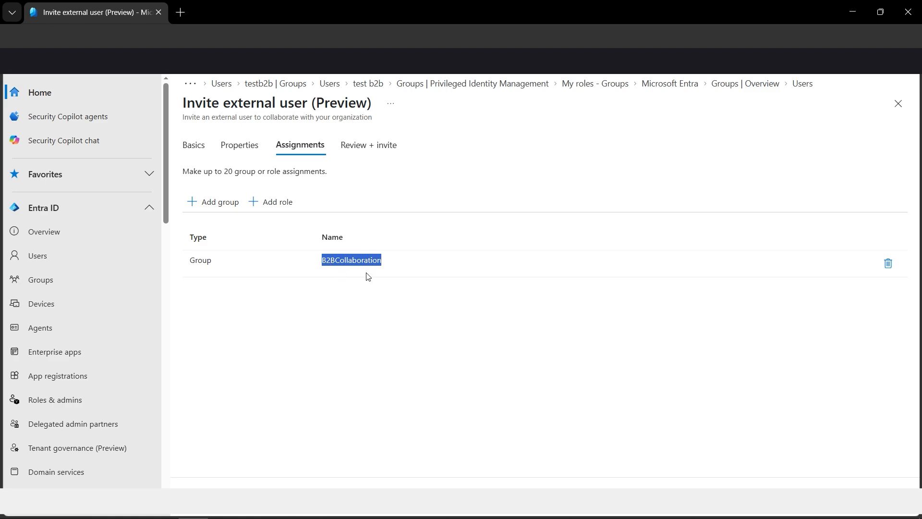
left_click(299, 316)
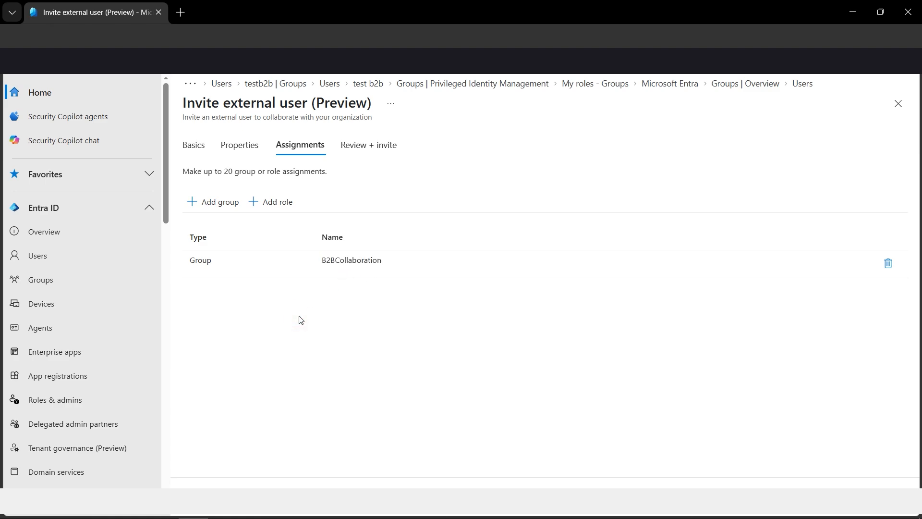
left_click_drag(383, 260, 322, 261)
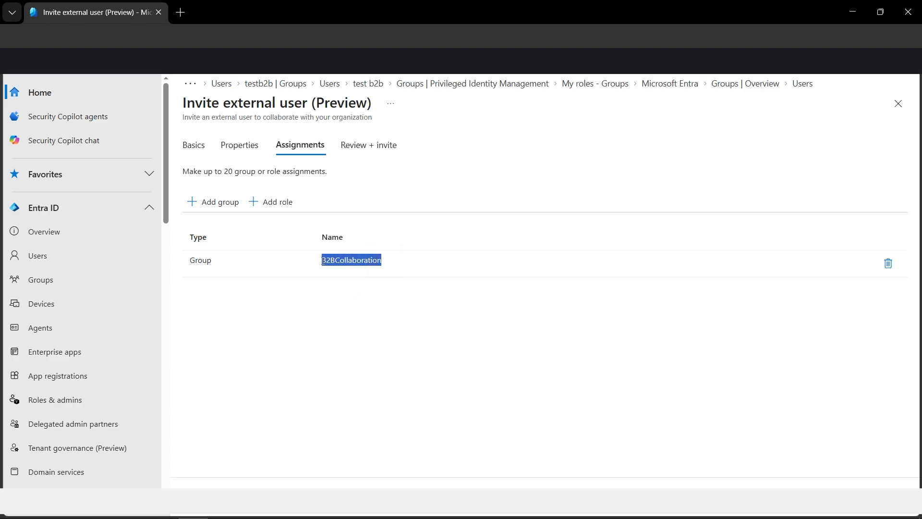
left_click(353, 326)
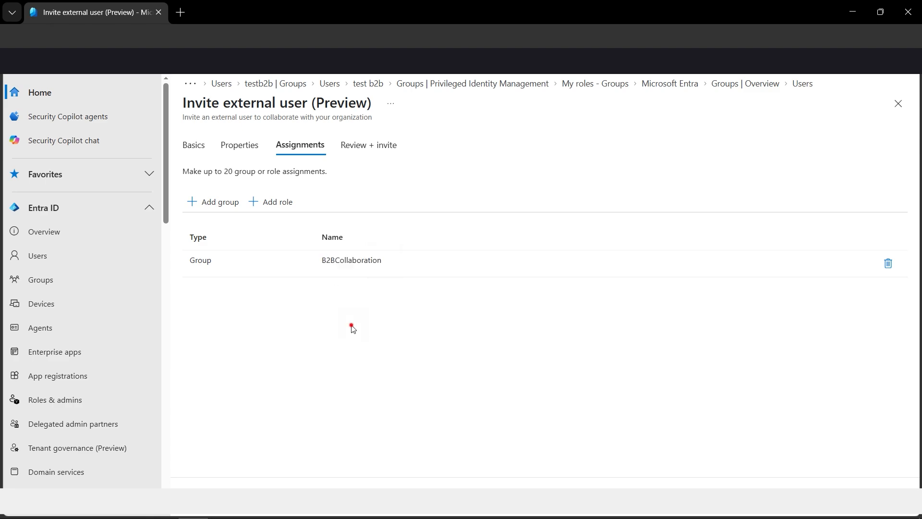
Search the assignable directory roles for "reader", examine the matching roles and their descriptions, and close the list without assigning one.
left_click(277, 202)
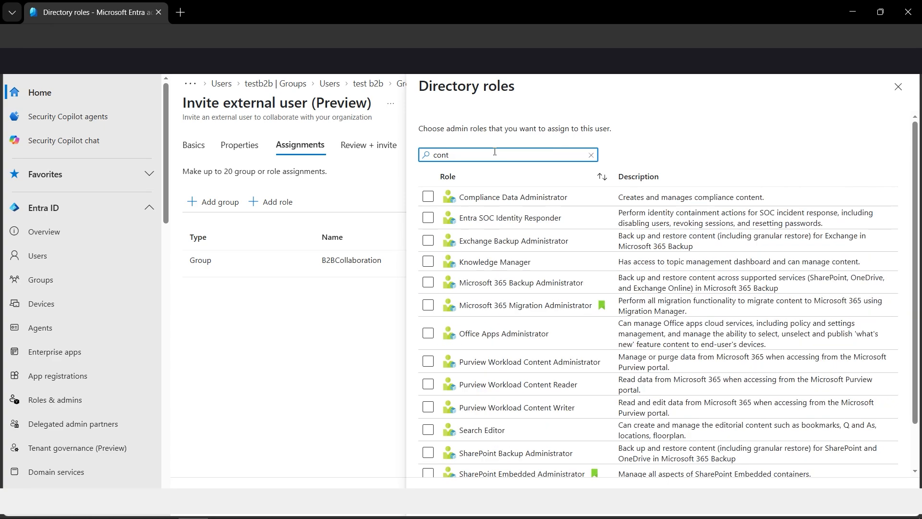
type("ri")
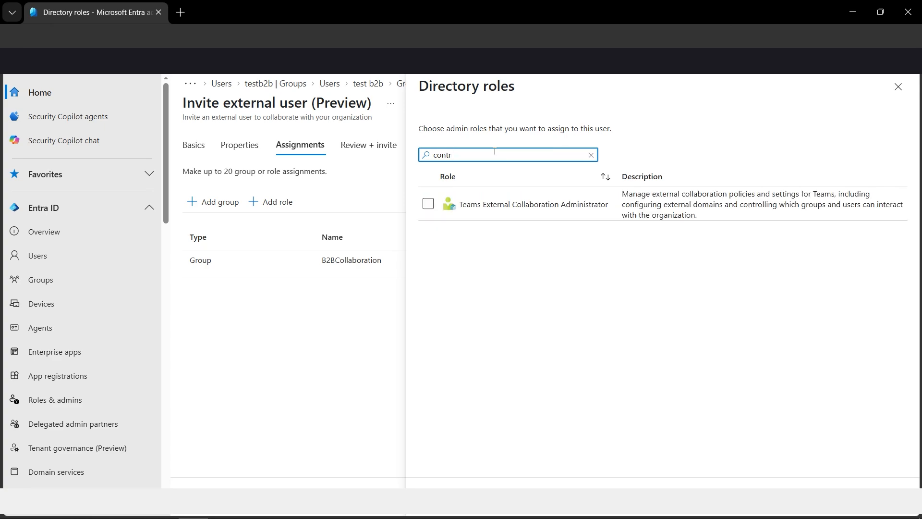
key("BackSpace")
key("BackSpace")
key("BackSpace")
key("BackSpace")
type("rea")
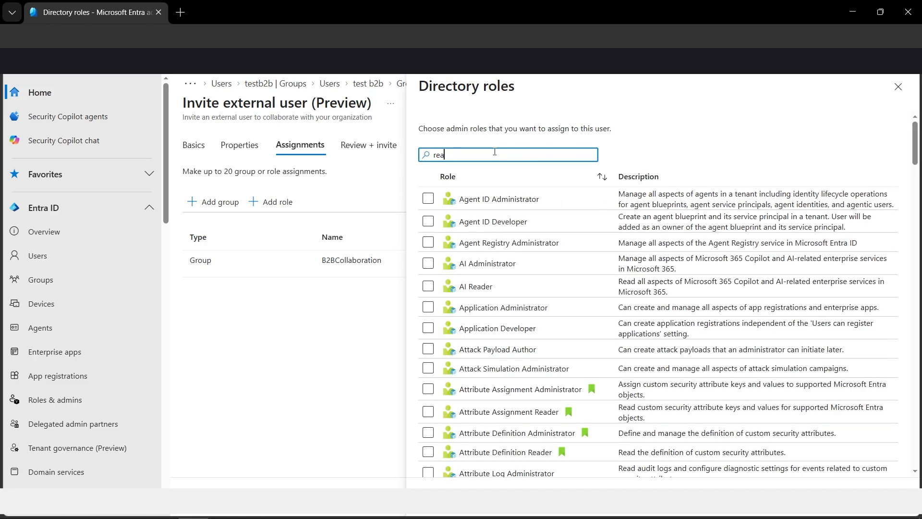
type("der")
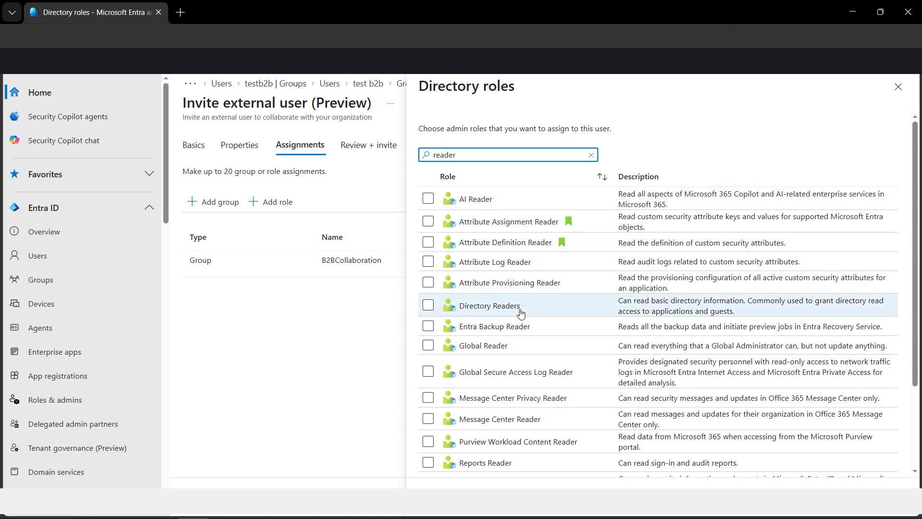
scroll(521, 313, "down", 3)
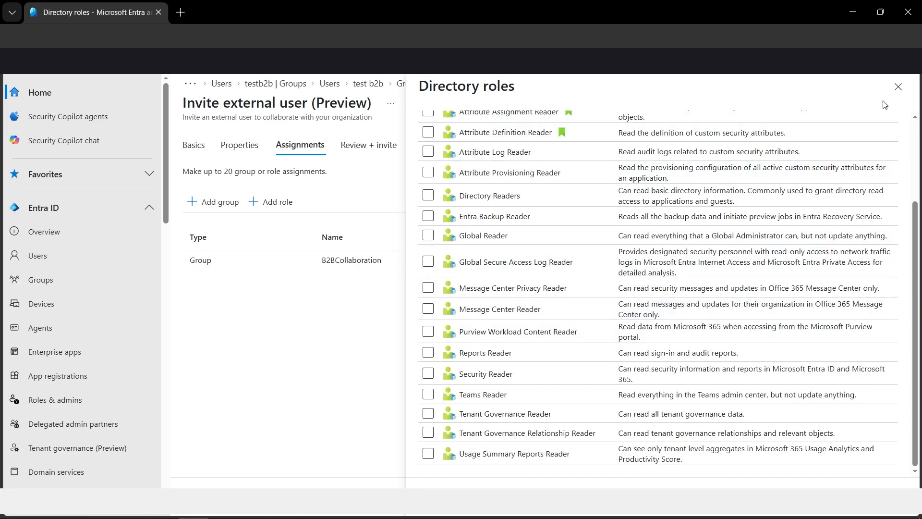
left_click(897, 88)
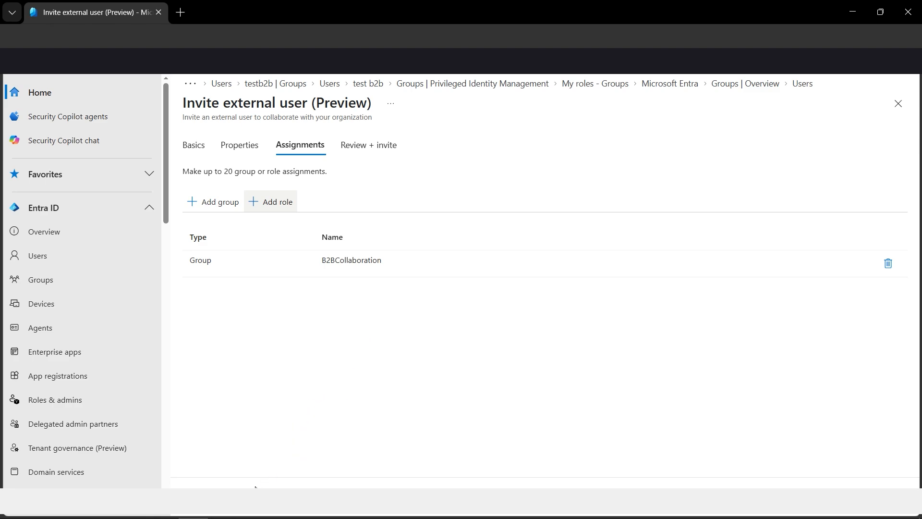
Review the guest's email address in the invitation summary, send the invitation, and refresh the tenant's user list.
left_click(216, 488)
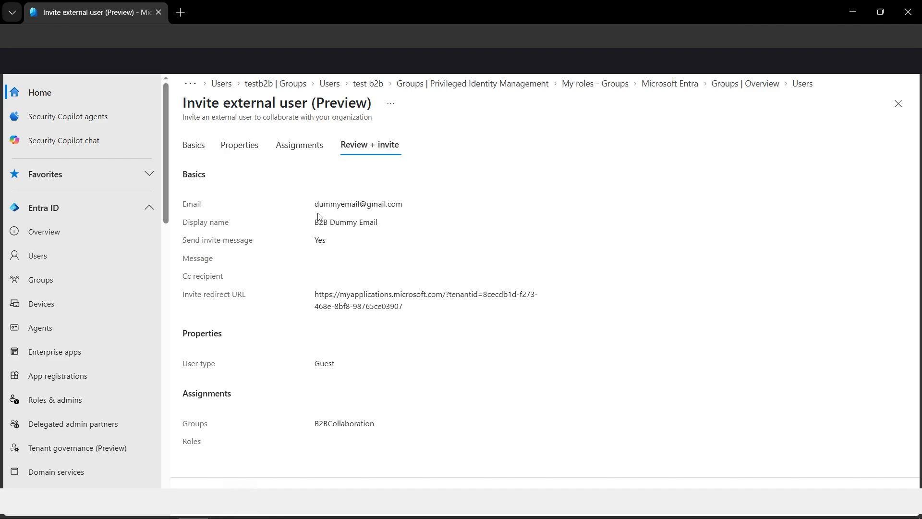
left_click_drag(317, 205, 409, 207)
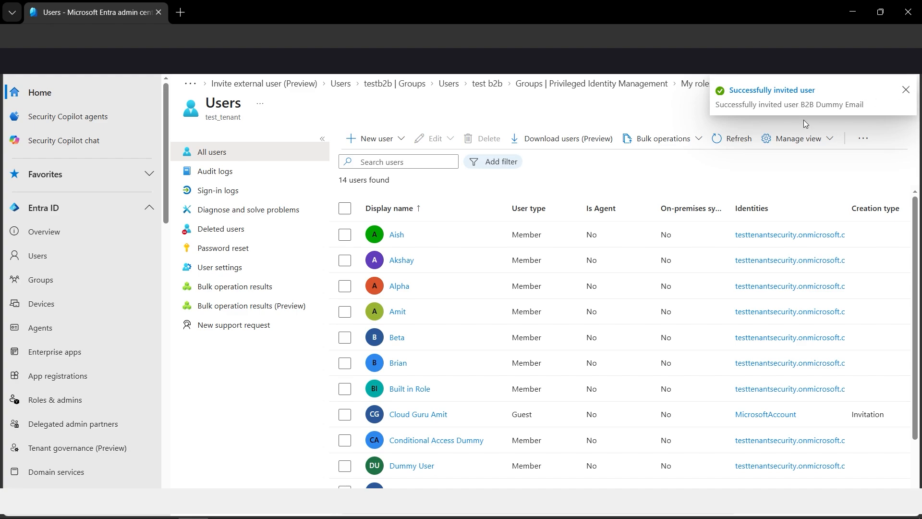
left_click(907, 90)
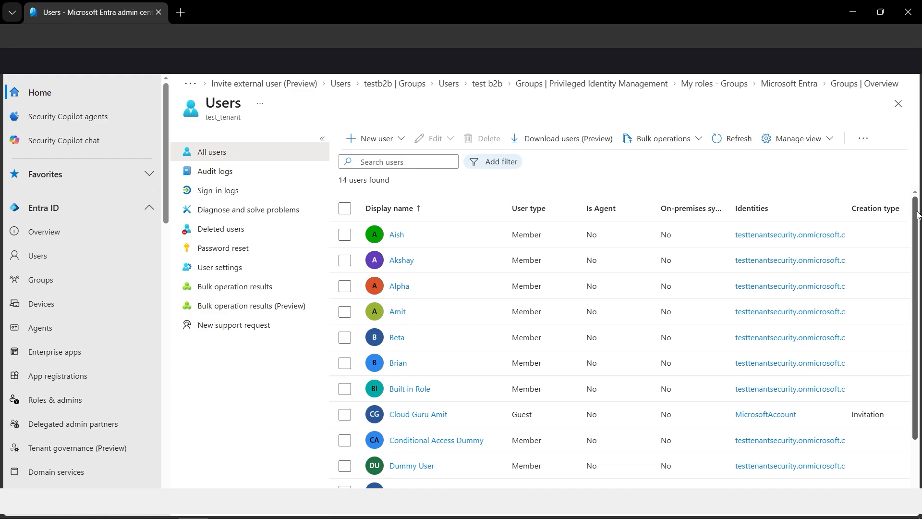
left_click(737, 144)
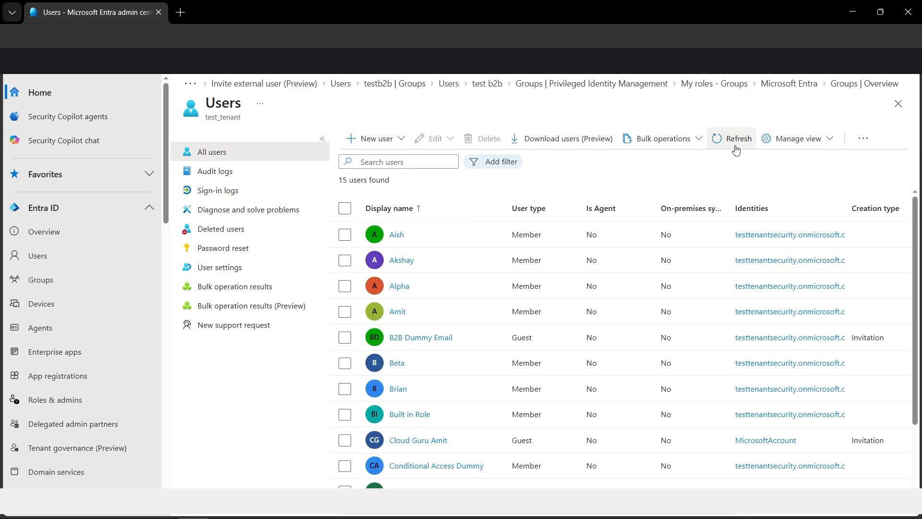